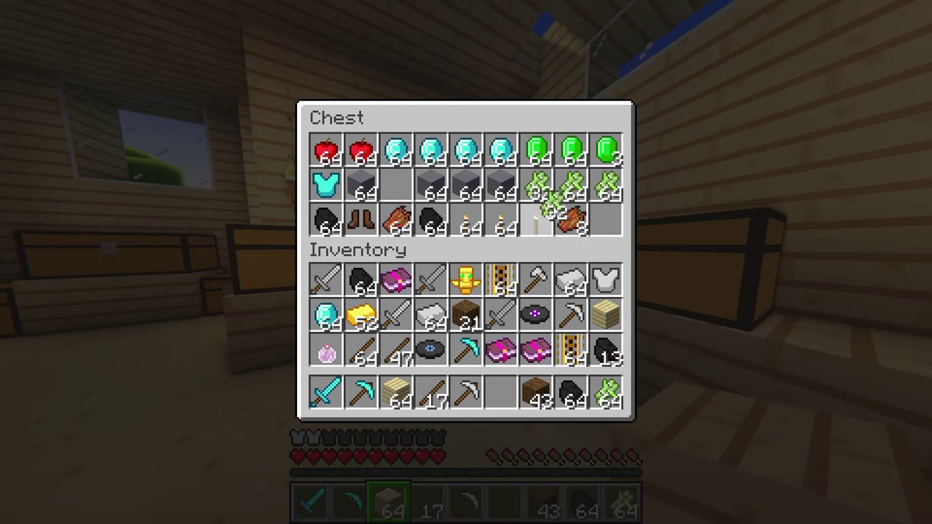
# Check the inventory, then open the large chest and sort it with the R hotkey.
pyautogui.press('e')
pyautogui.press('e')
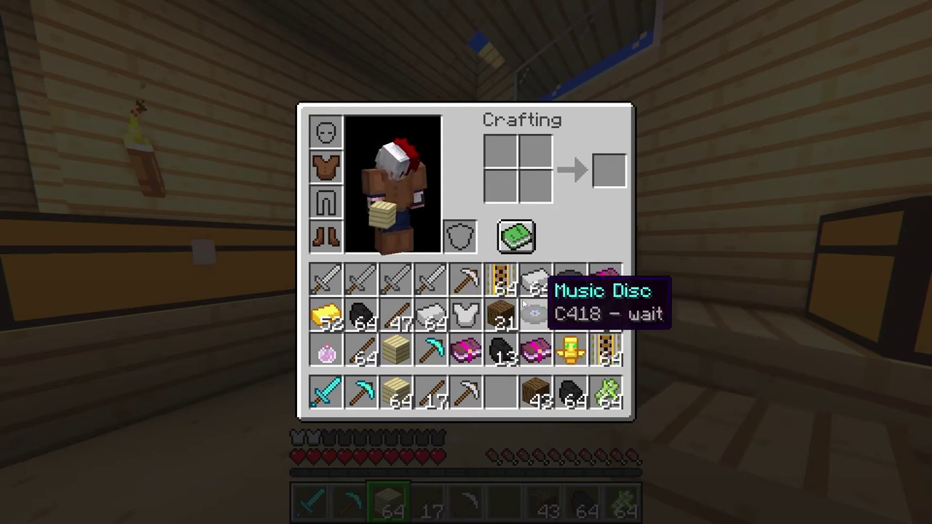
pyautogui.press('e')
pyautogui.rightClick(466, 262)
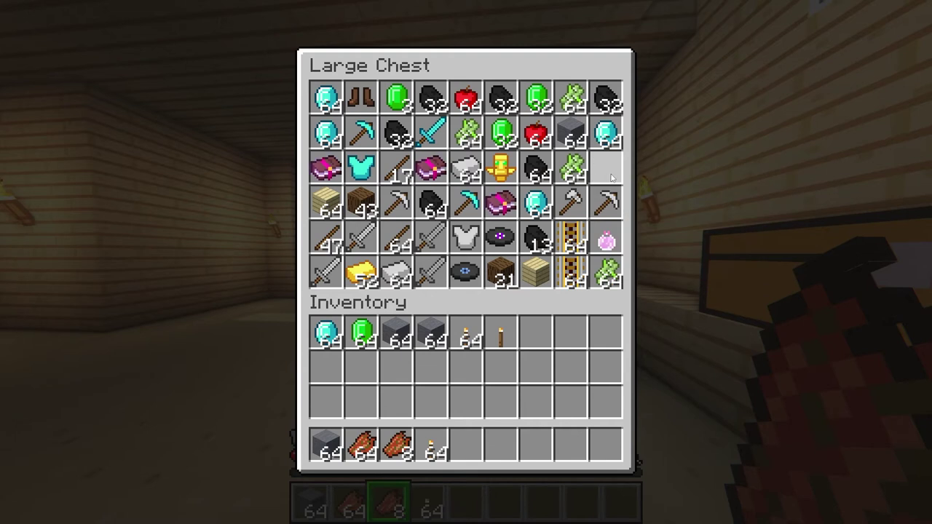
pyautogui.press('r')
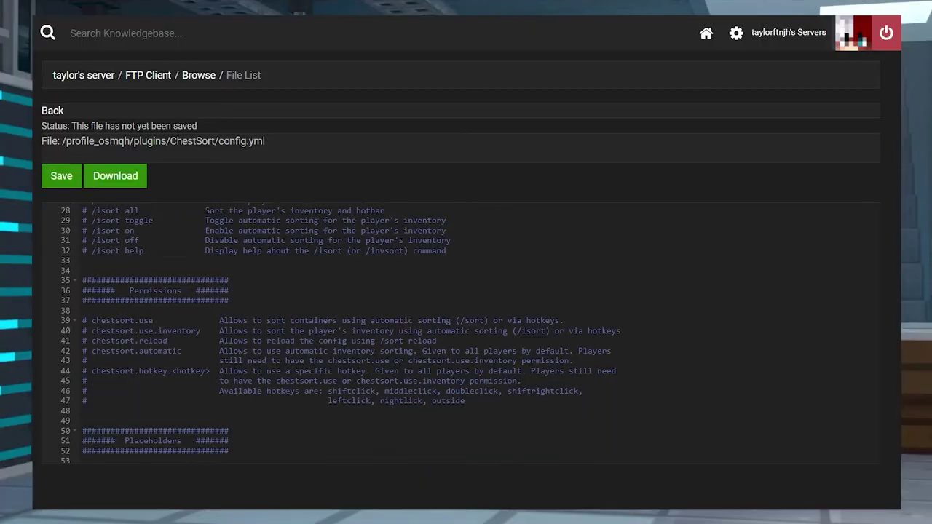
# Skim config.yml, then move the ChestSort-13.4.0 jar into the local Minecraft Plugins folder.
pyautogui.scroll(-5, 466, 335)
pyautogui.scroll(-10, 467, 335)
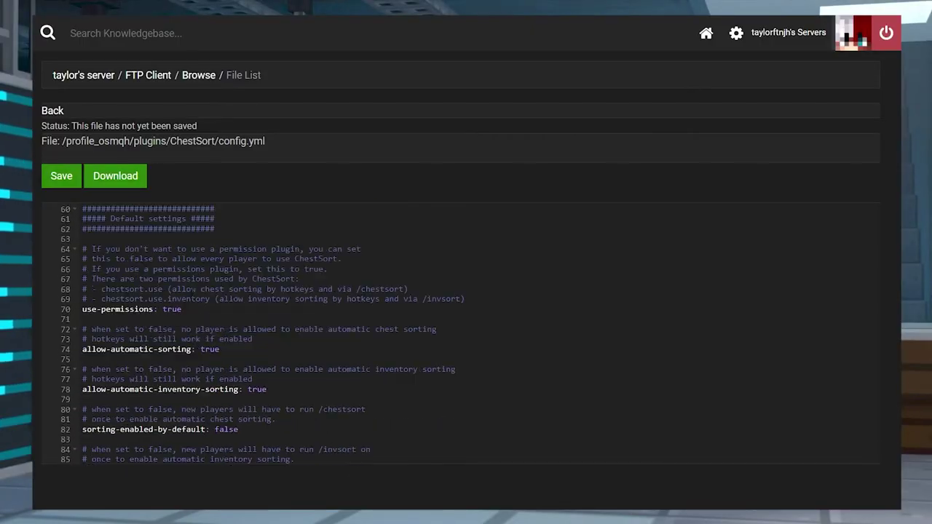
pyautogui.scroll(-10, 466, 335)
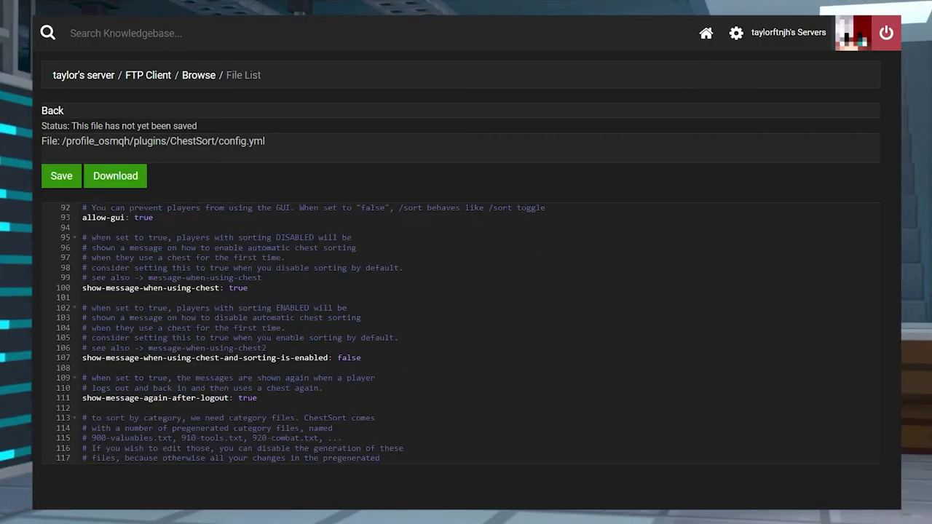
pyautogui.scroll(-20, 466, 336)
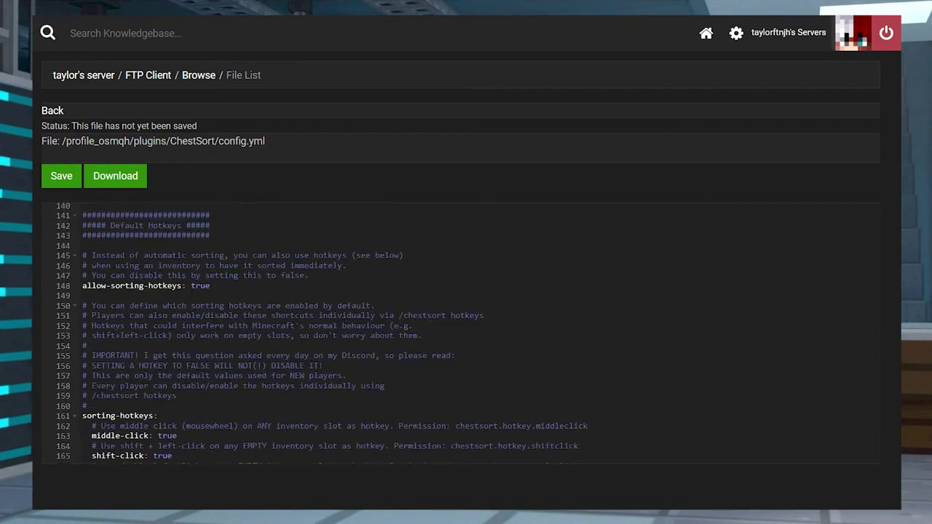
pyautogui.scroll(-10, 466, 335)
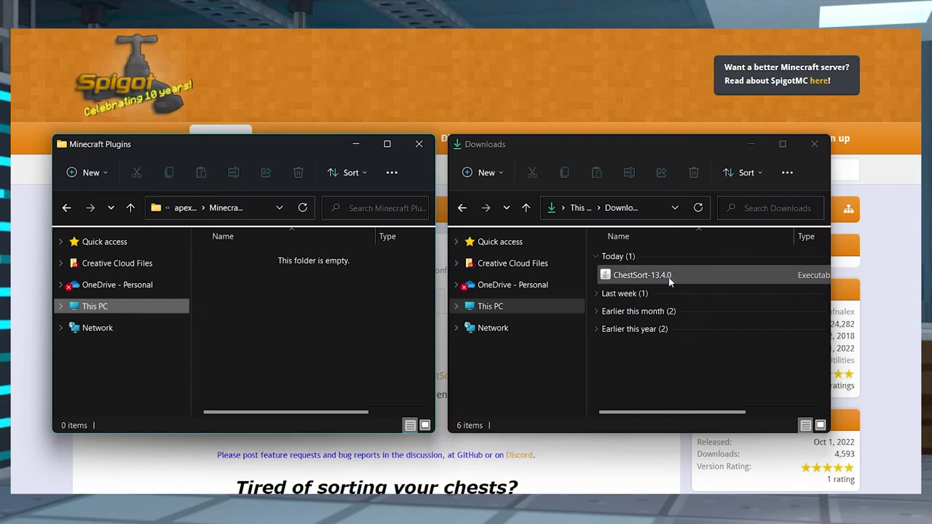
pyautogui.moveTo(670, 274); pyautogui.dragTo(324, 275)
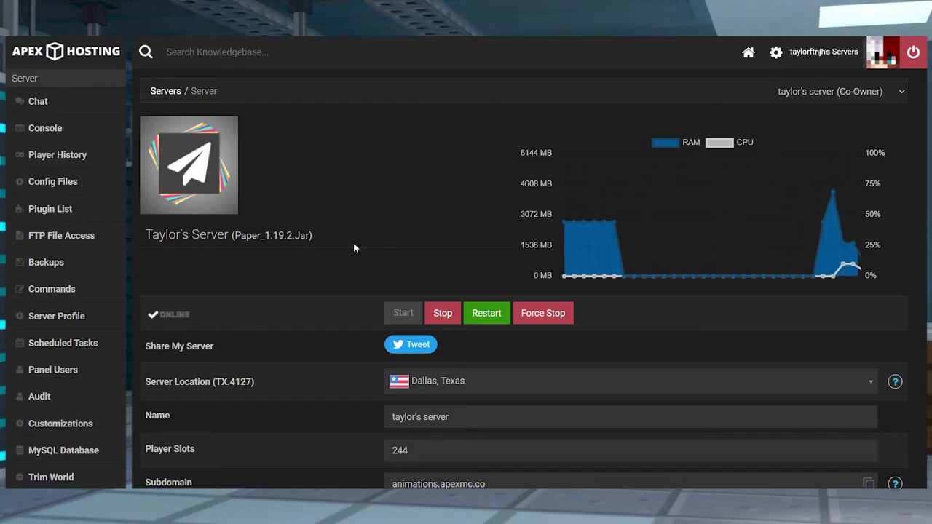
# Stop the server and upload ChestSort-13.4.0.jar into its plugins folder through FTP File Access.
pyautogui.click(454, 312)
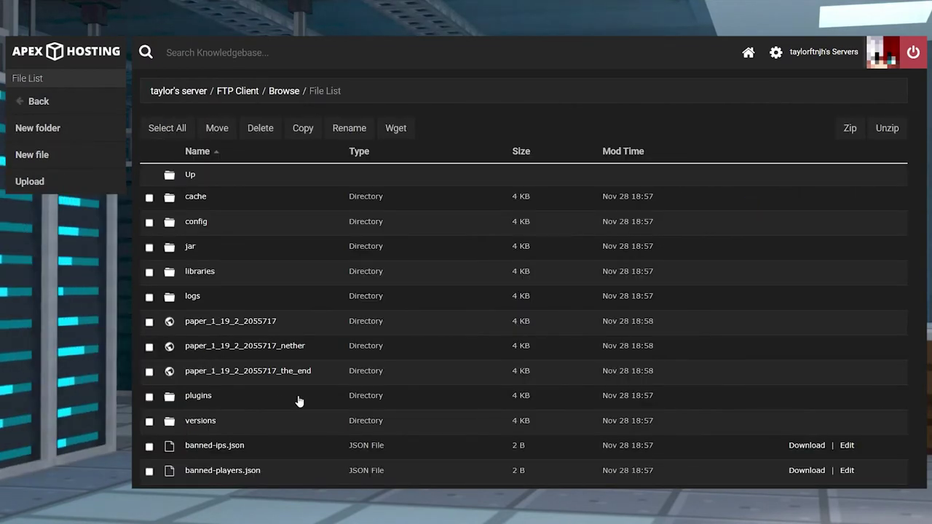
pyautogui.click(198, 397)
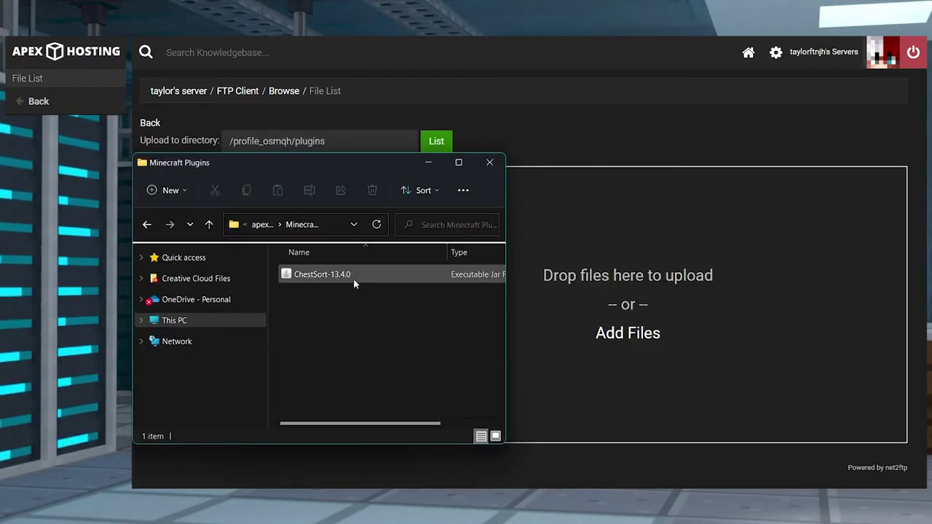
pyautogui.moveTo(354, 277); pyautogui.dragTo(652, 306)
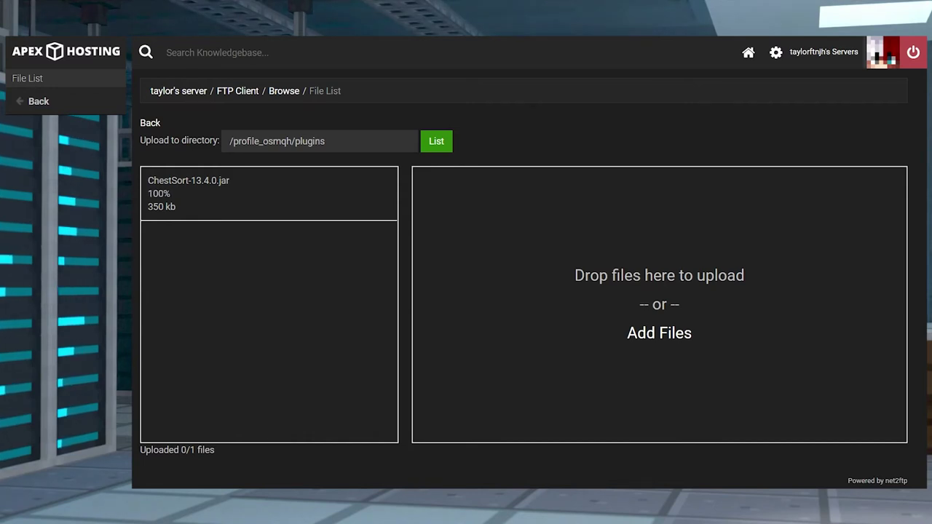
pyautogui.moveTo(214, 450); pyautogui.dragTo(141, 450)
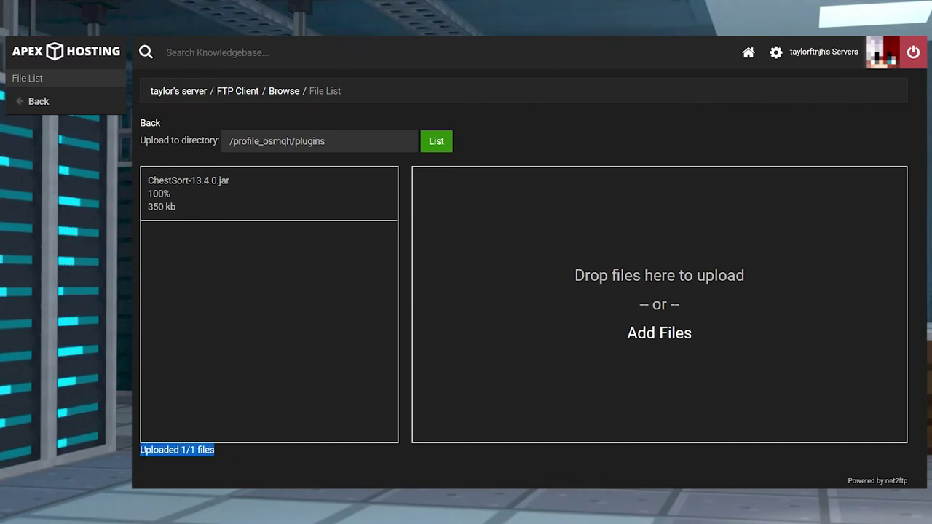
pyautogui.click(169, 93)
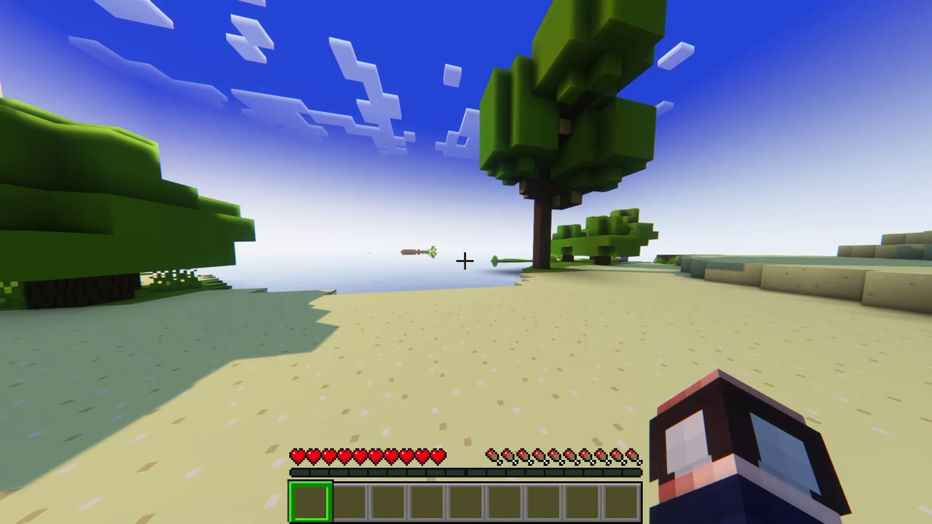
# Run /plugins in chat to confirm ChestSort appears in the server's plugin list.
pyautogui.press('/')
pyautogui.write('plugins')
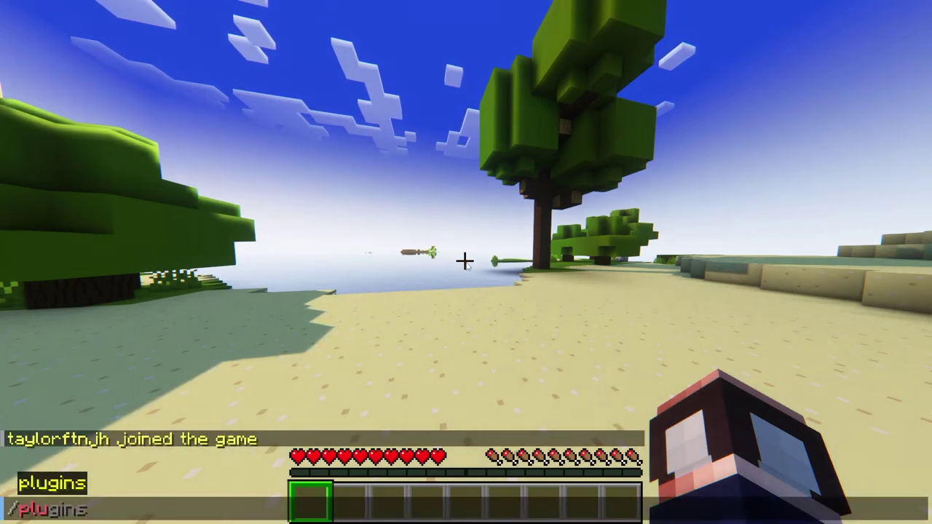
pyautogui.press('Return')
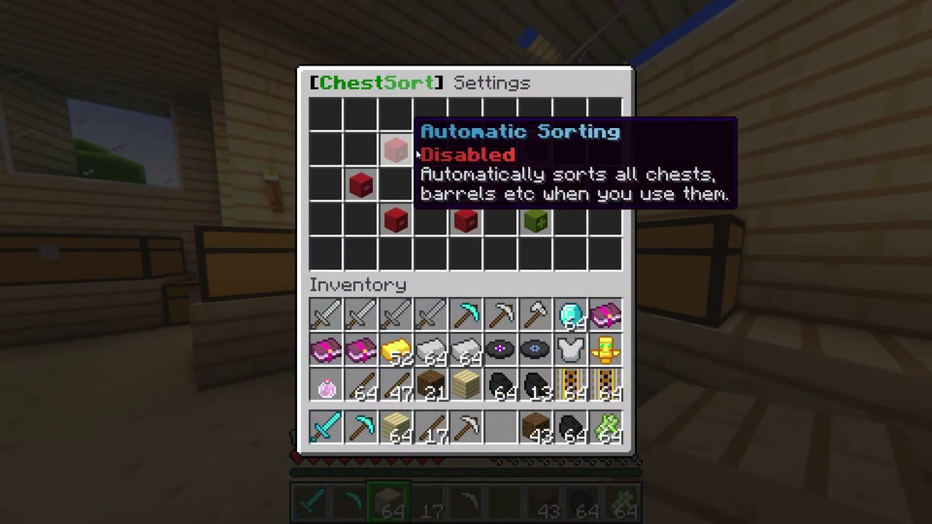
# Disable Automatic Inventory Sorting in the ChestSort settings and return to the inventory.
pyautogui.click(535, 146)
pyautogui.press('Escape')
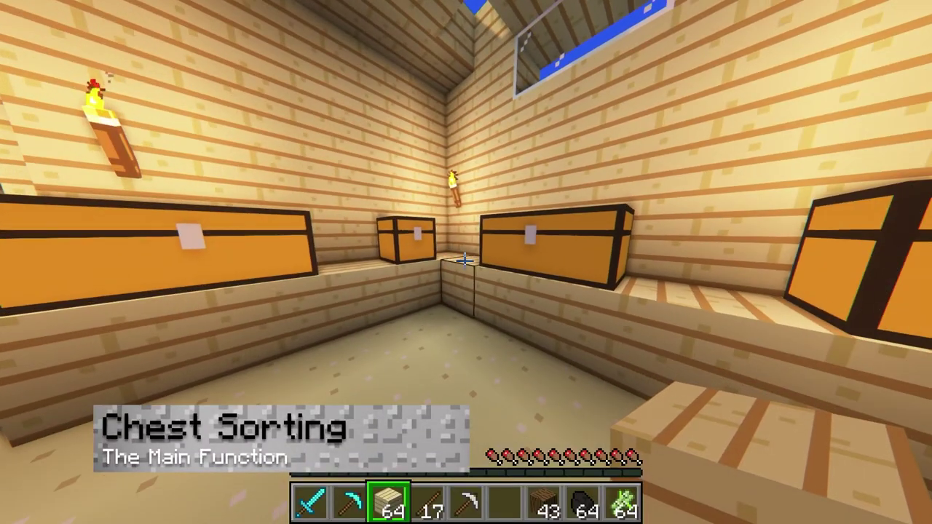
pyautogui.press('e')
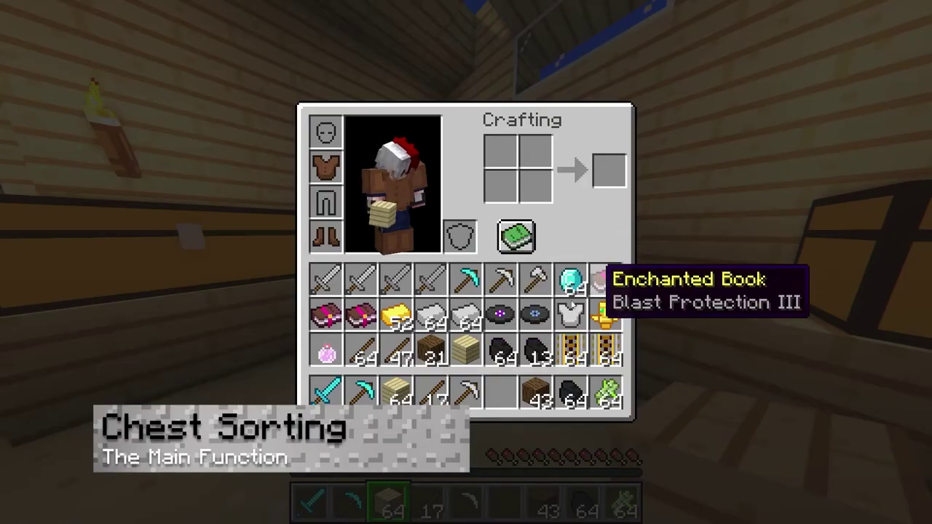
# Scramble the stone sword, music disc, pickaxe, 21 oak logs, enchanted book and 13 coal.
pyautogui.click(430, 279)
pyautogui.click(500, 314)
pyautogui.click(500, 279)
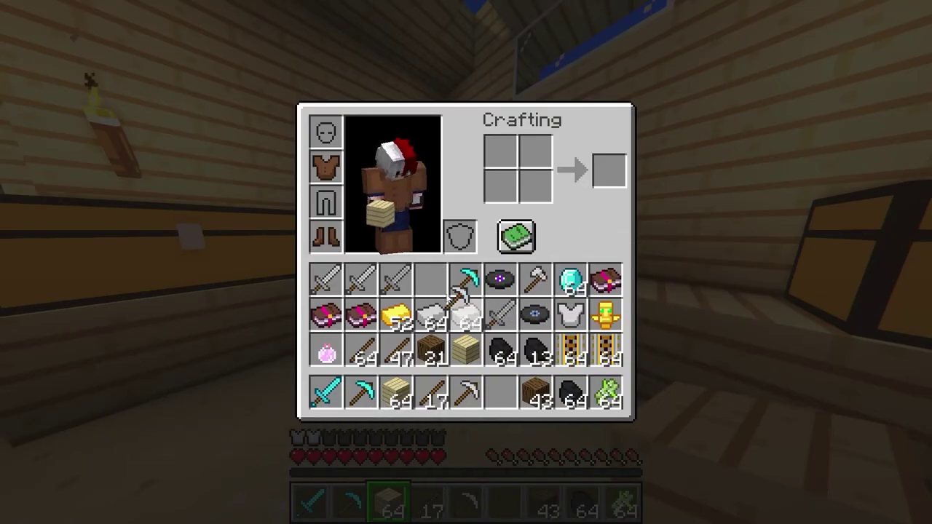
pyautogui.click(430, 279)
pyautogui.click(431, 349)
pyautogui.click(361, 314)
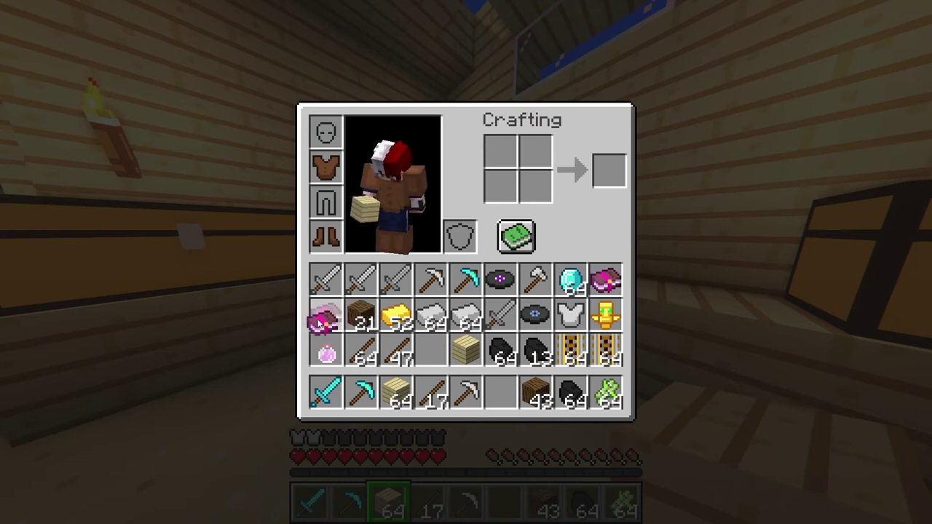
pyautogui.click(536, 349)
pyautogui.click(535, 314)
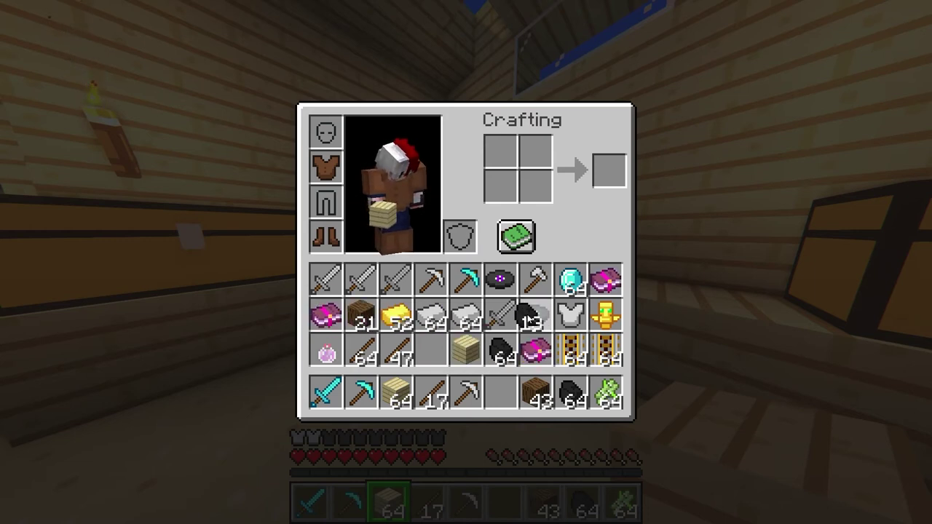
pyautogui.click(430, 349)
# Keep jumbling slots: shift the 64 iron, chestplate, 52 gold, oak logs and iron pickaxe.
pyautogui.click(430, 314)
pyautogui.click(570, 314)
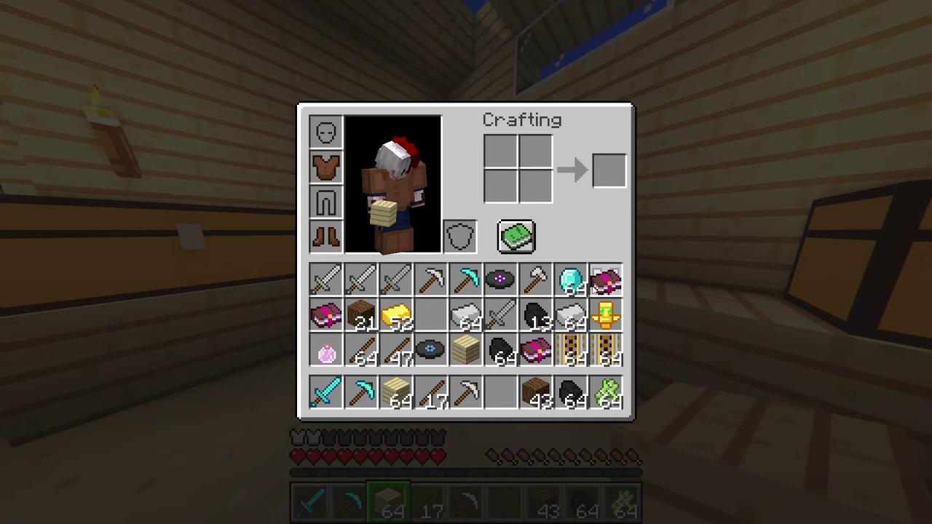
pyautogui.click(396, 279)
pyautogui.click(395, 314)
pyautogui.click(360, 314)
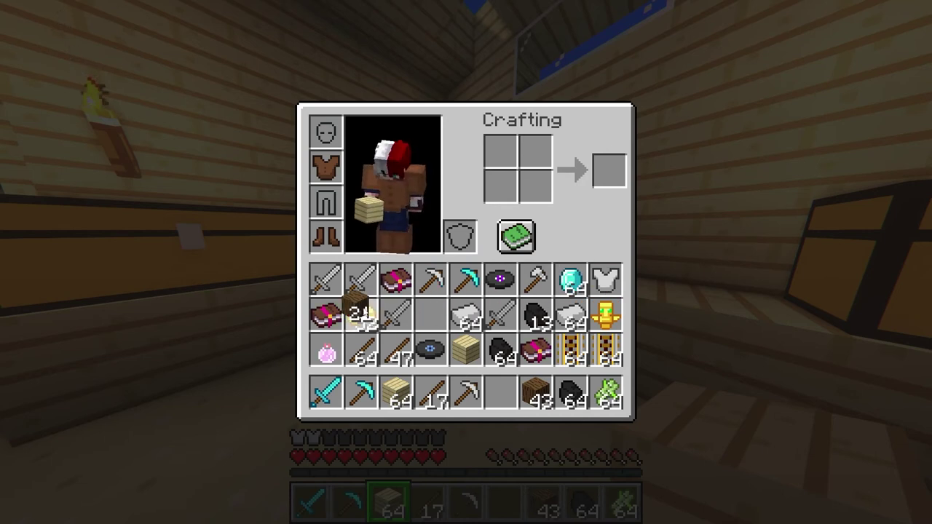
pyautogui.click(465, 314)
pyautogui.click(430, 313)
pyautogui.click(431, 279)
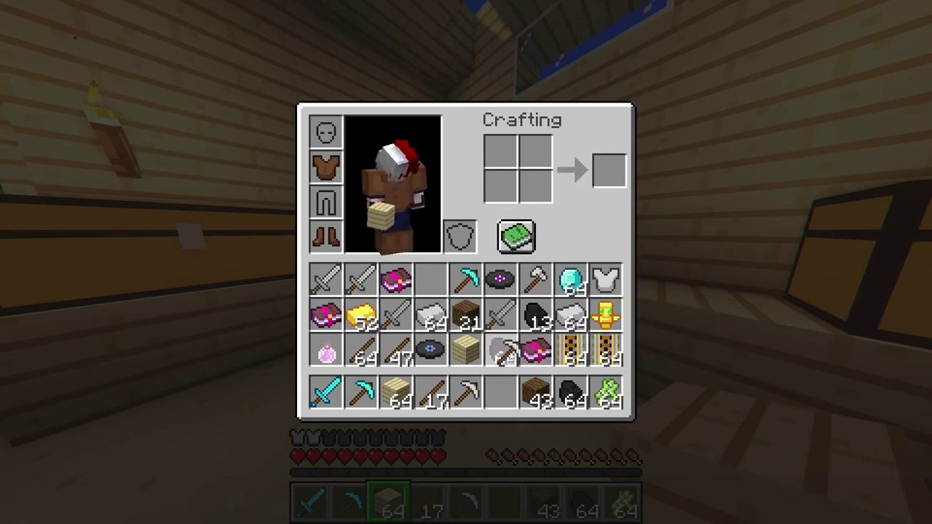
pyautogui.click(395, 314)
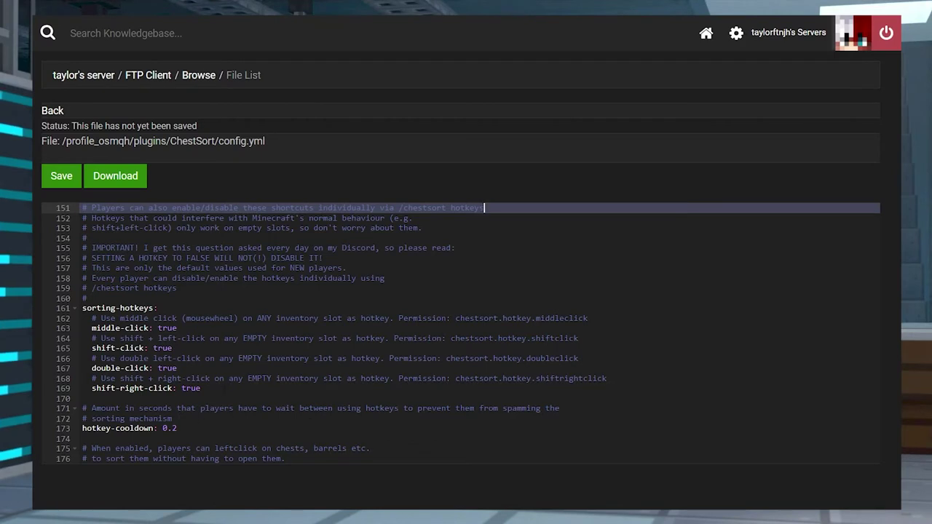
pyautogui.moveTo(200, 389); pyautogui.dragTo(166, 312)
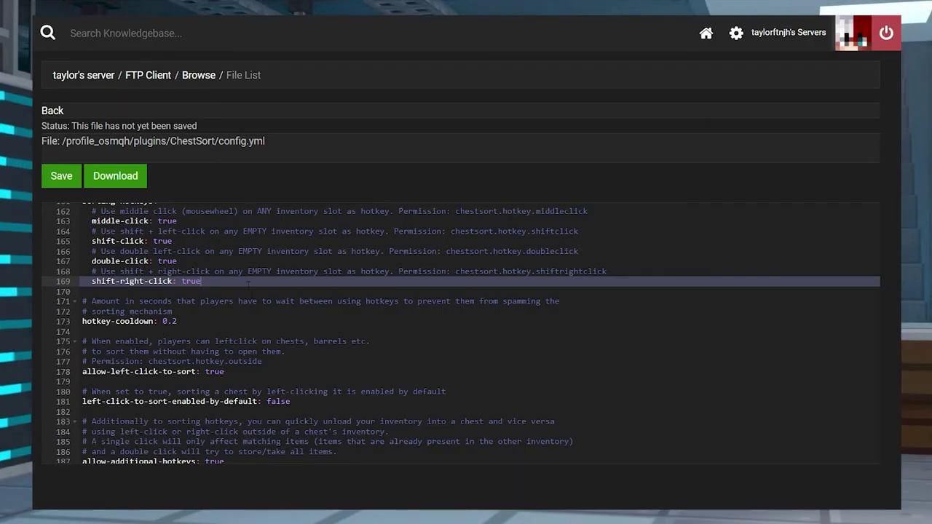
pyautogui.scroll(-2, 249, 284)
pyautogui.click(254, 319)
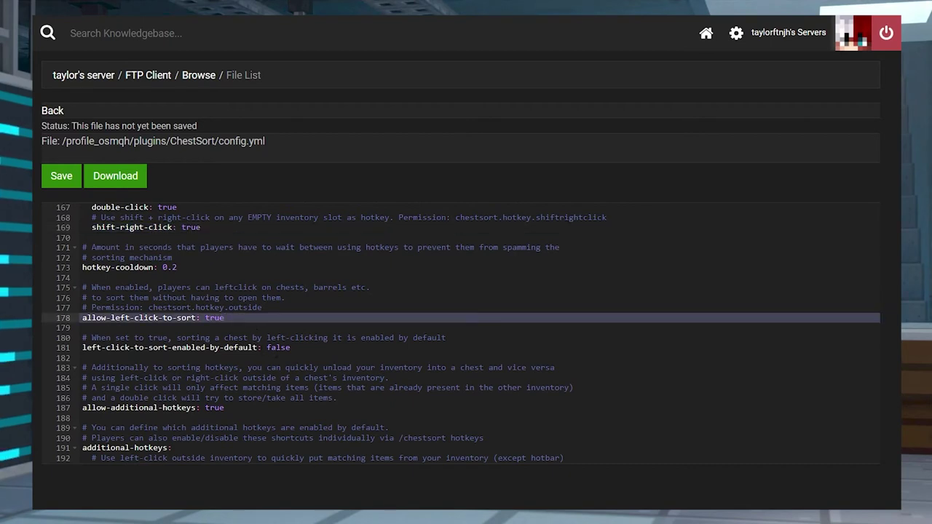
pyautogui.click(308, 350)
pyautogui.click(232, 408)
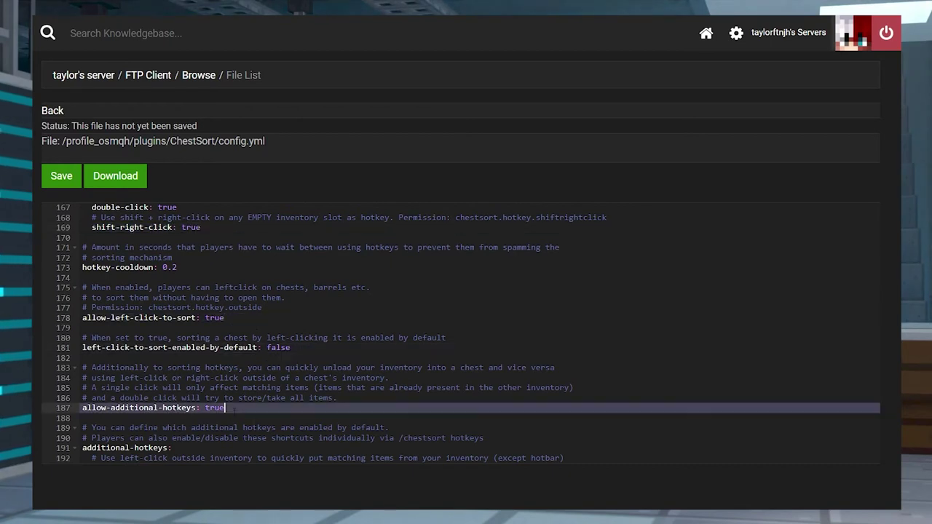
pyautogui.moveTo(232, 408); pyautogui.dragTo(75, 411)
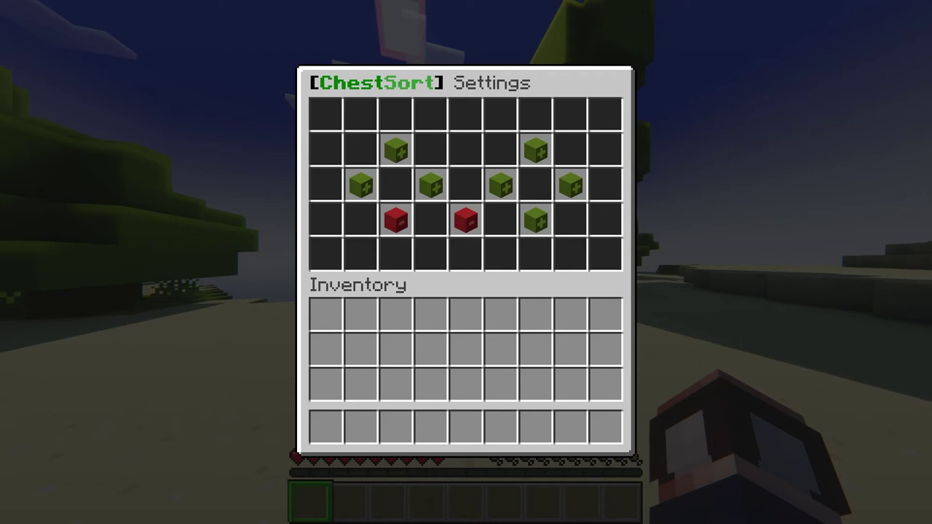
# Turn off one green sorting hotkey, op the player via the server console, then run /sort.
pyautogui.click(535, 150)
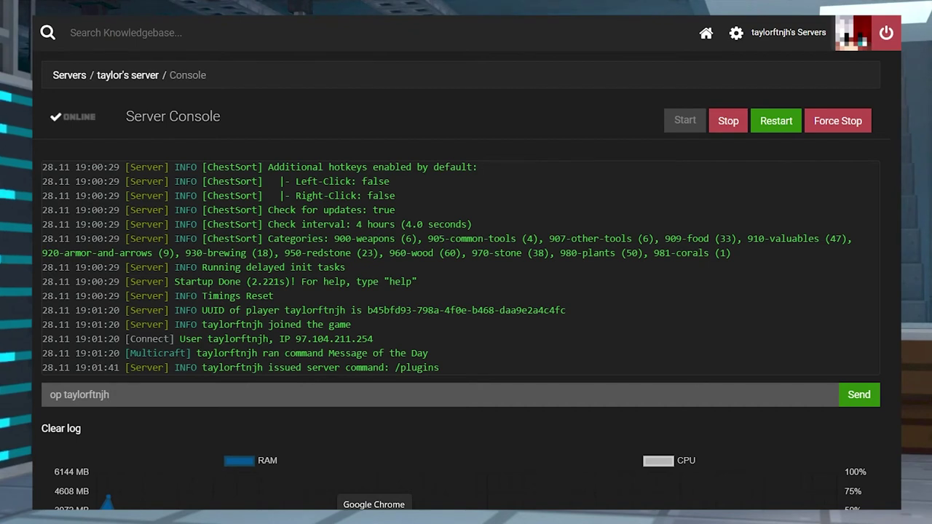
pyautogui.press('Return')
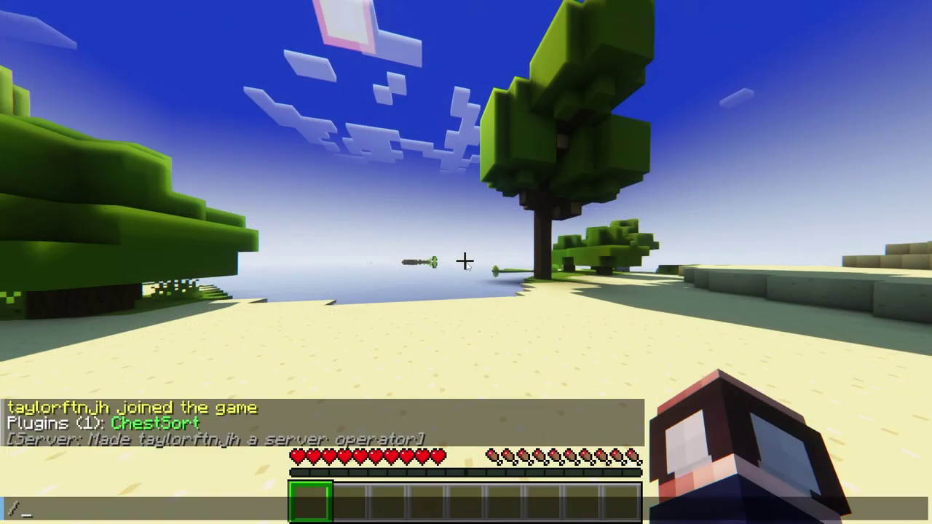
pyautogui.write('/sort')
pyautogui.press('Return')
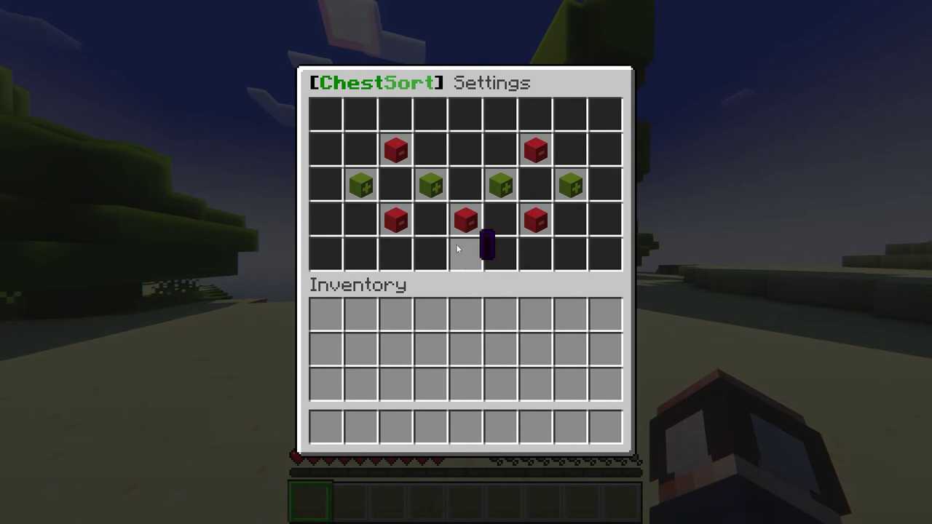
# Switch the Automatic Sorting head in ChestSort Settings to Enabled.
pyautogui.click(388, 149)
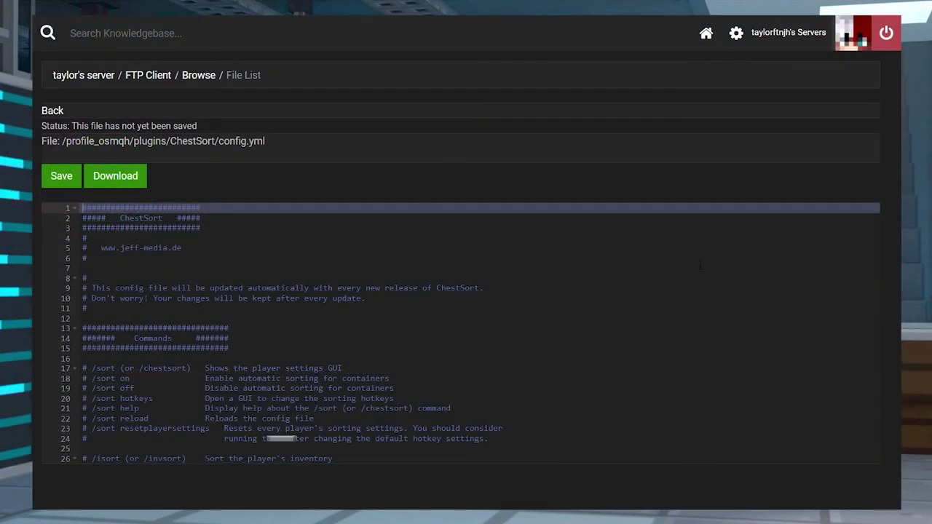
pyautogui.scroll(-5, 460, 333)
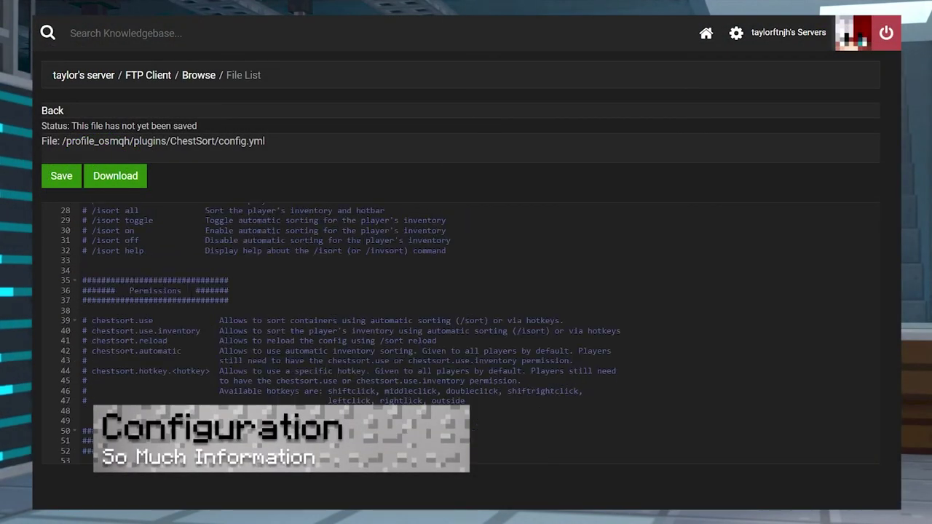
pyautogui.scroll(-6, 460, 333)
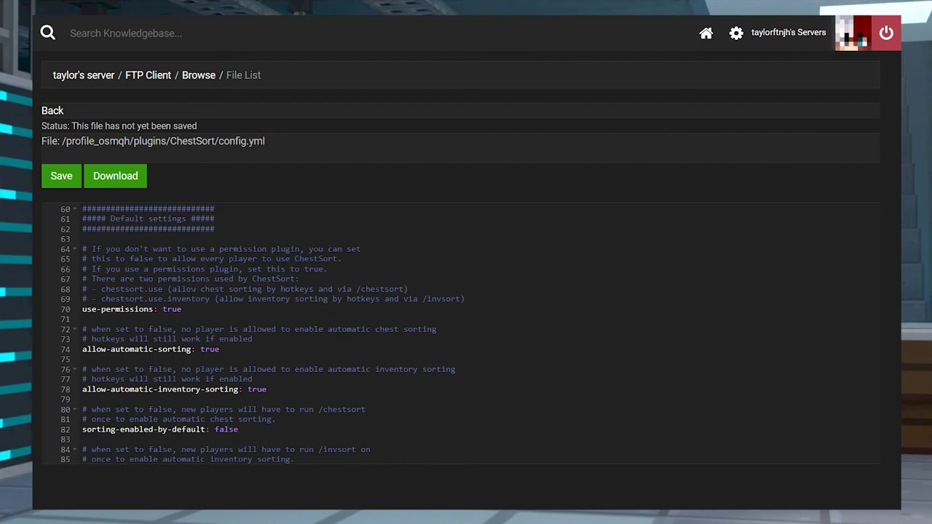
pyautogui.scroll(-6, 460, 333)
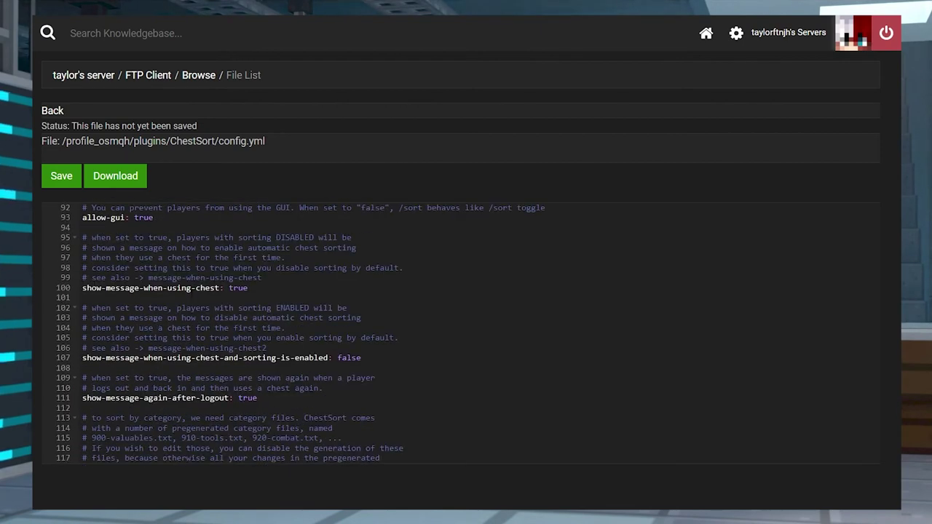
pyautogui.scroll(-10, 192, 292)
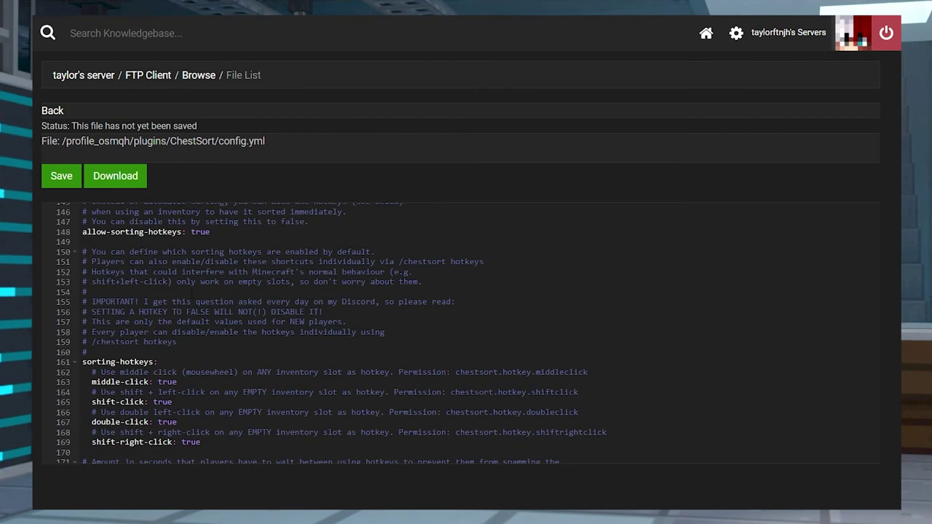
pyautogui.scroll(-16, 192, 292)
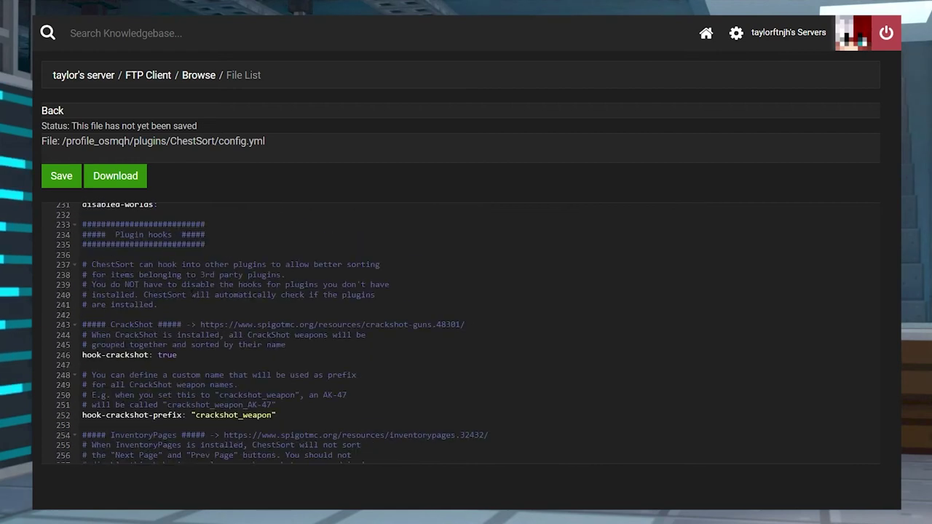
pyautogui.scroll(20, 191, 295)
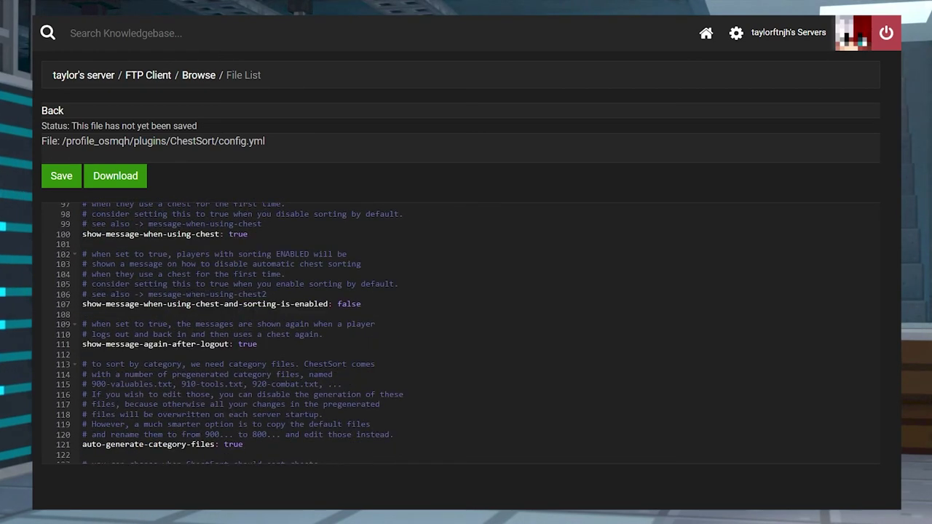
pyautogui.scroll(16, 192, 293)
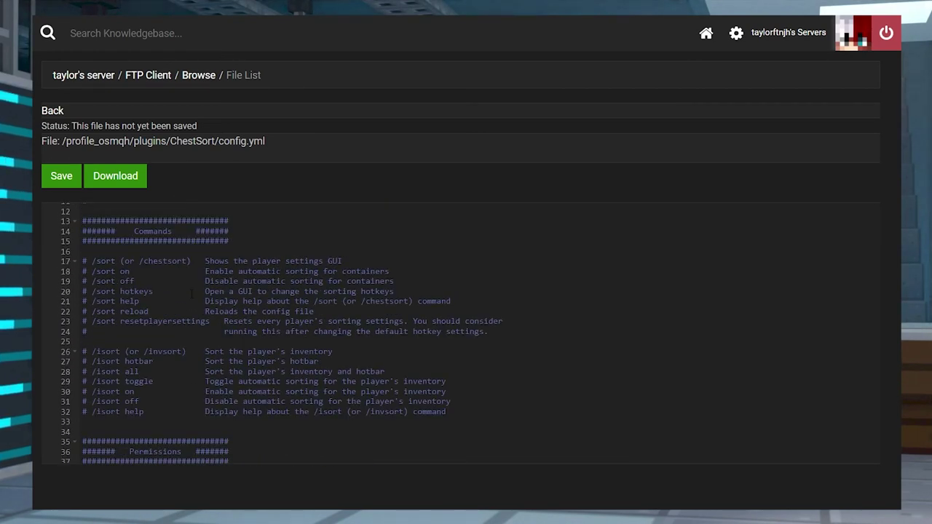
pyautogui.scroll(3, 191, 292)
pyautogui.scroll(-9, 191, 292)
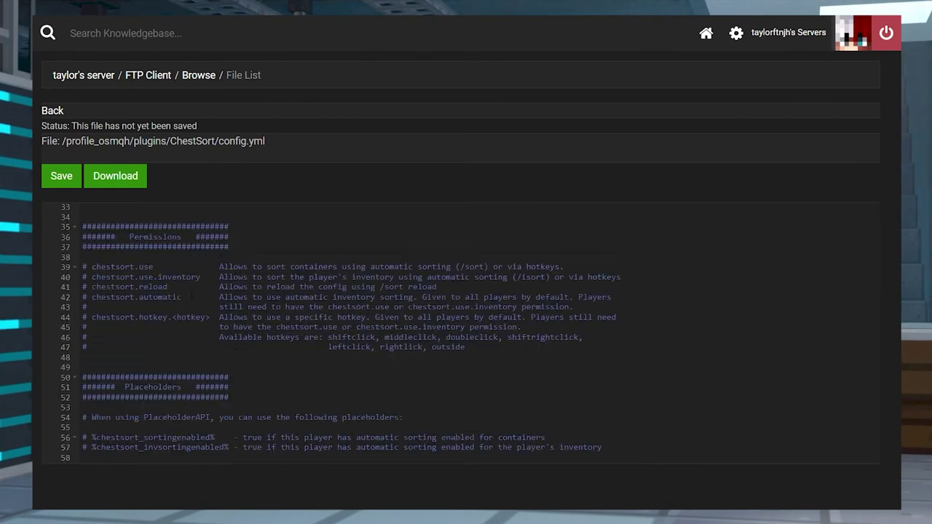
pyautogui.scroll(-3, 192, 294)
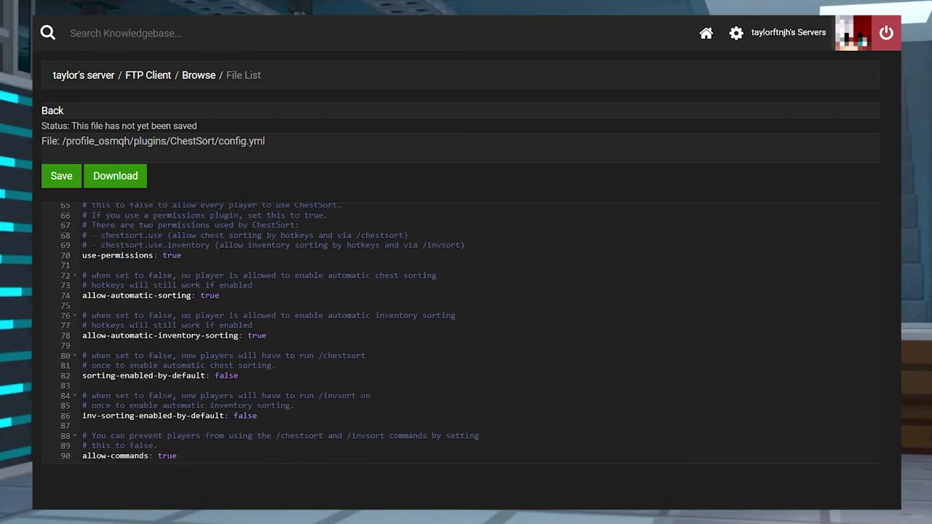
pyautogui.click(386, 255)
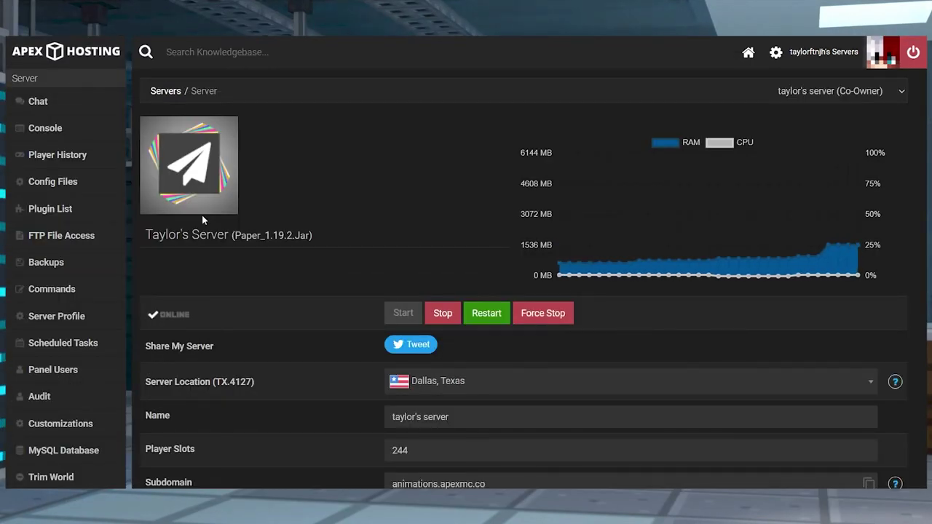
# Open plugins/ChestSort/config.yml in the file editor and change use-permissions on line 70.
pyautogui.click(110, 241)
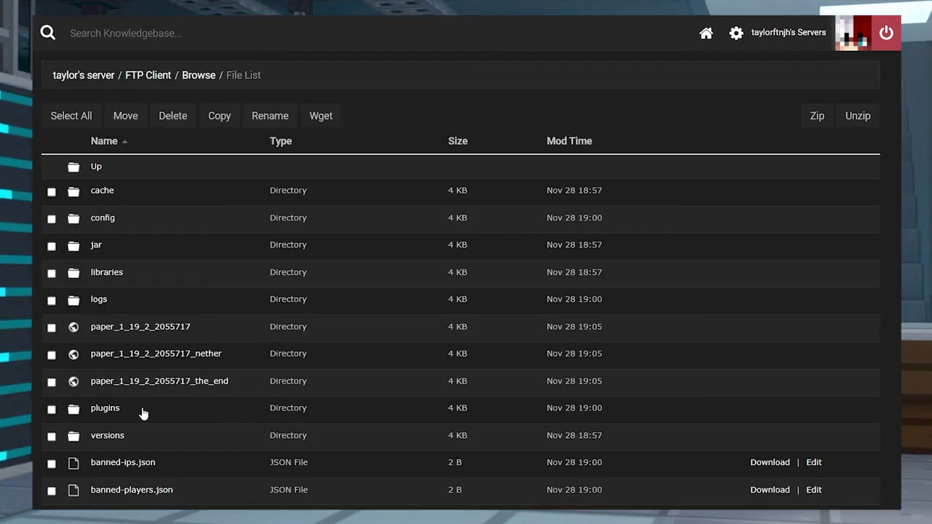
pyautogui.click(105, 408)
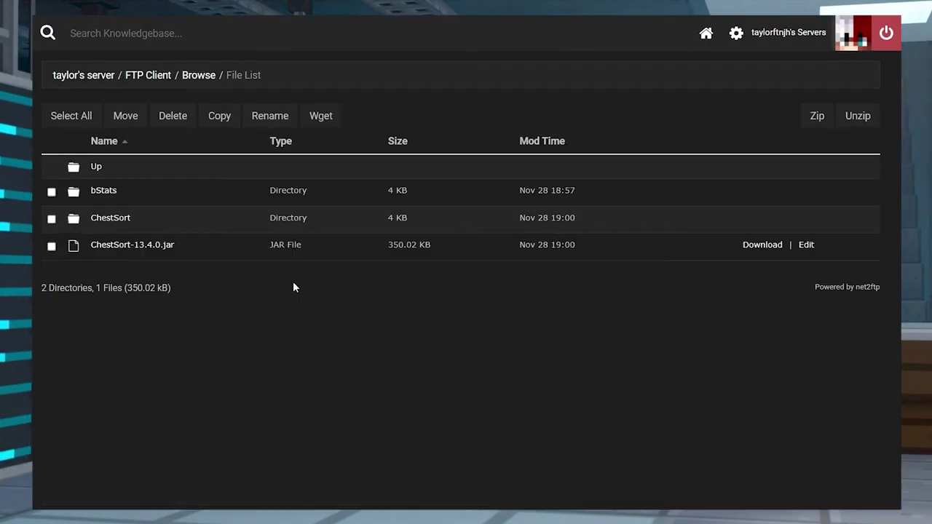
pyautogui.click(109, 218)
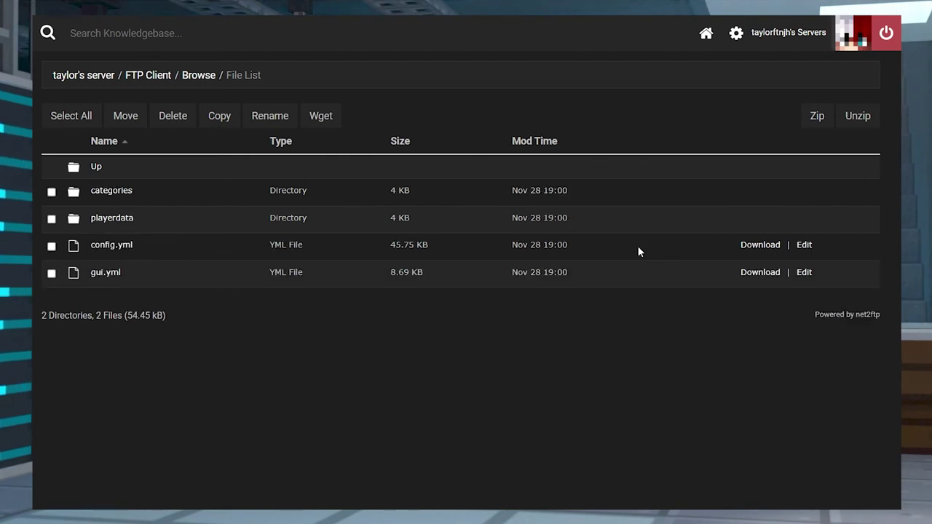
pyautogui.click(803, 245)
pyautogui.press('BackSpace')
pyautogui.press('BackSpace')
pyautogui.press('BackSpace')
pyautogui.press('BackSpace')
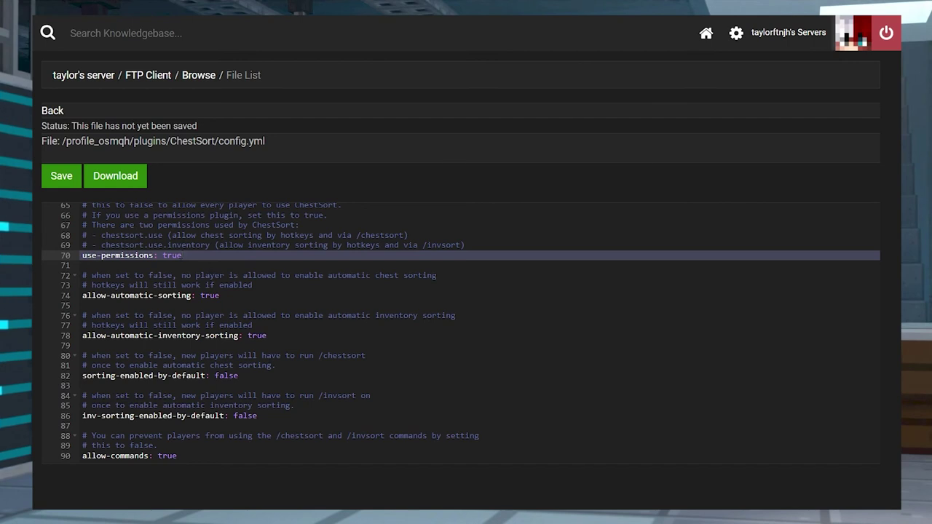
# Save config.yml, then run /sort reload and /plugins in chat.
pyautogui.click(62, 177)
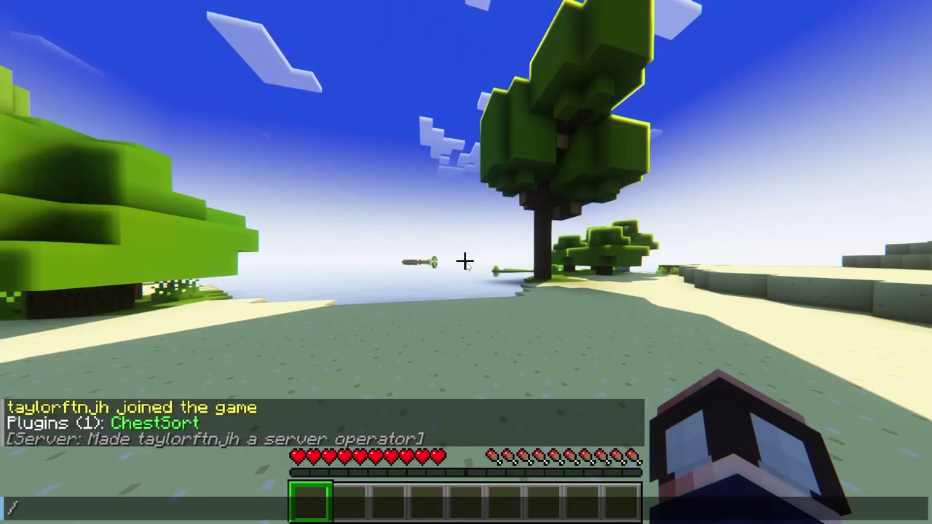
pyautogui.write('sort ')
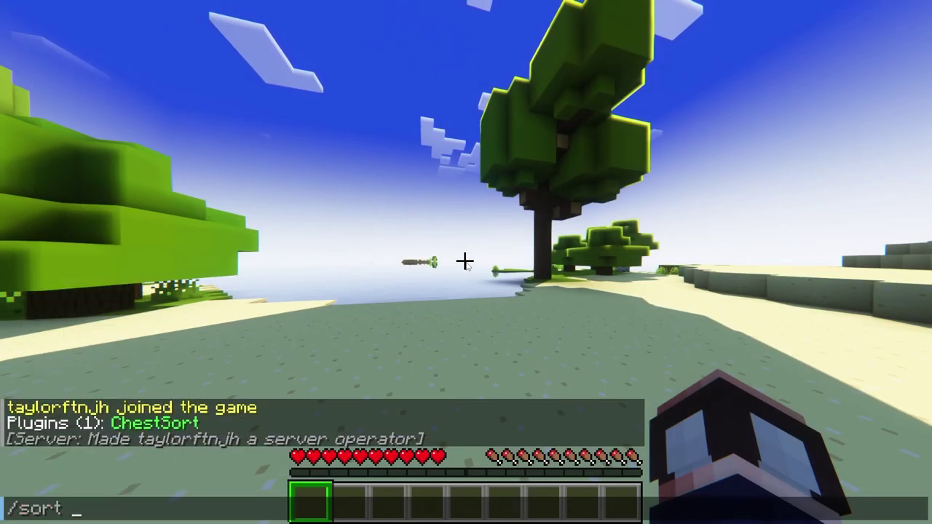
pyautogui.write('reload')
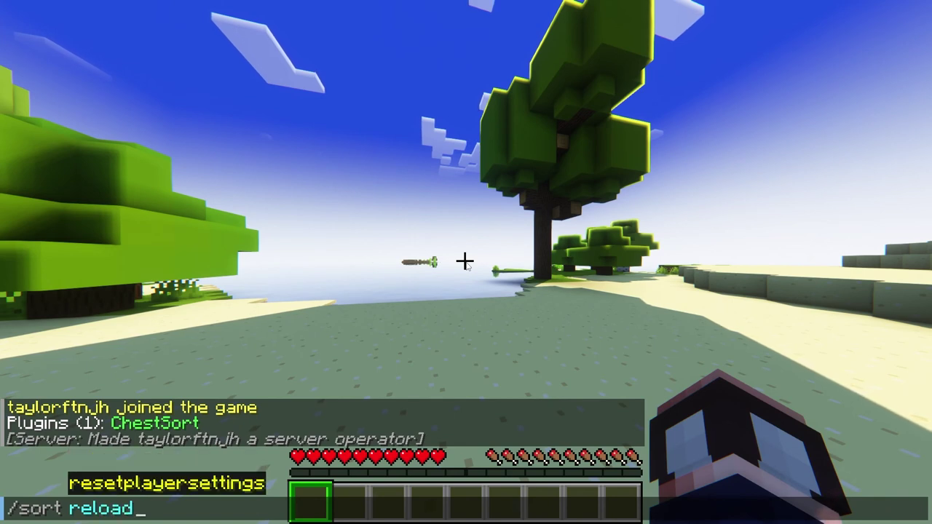
pyautogui.press('Return')
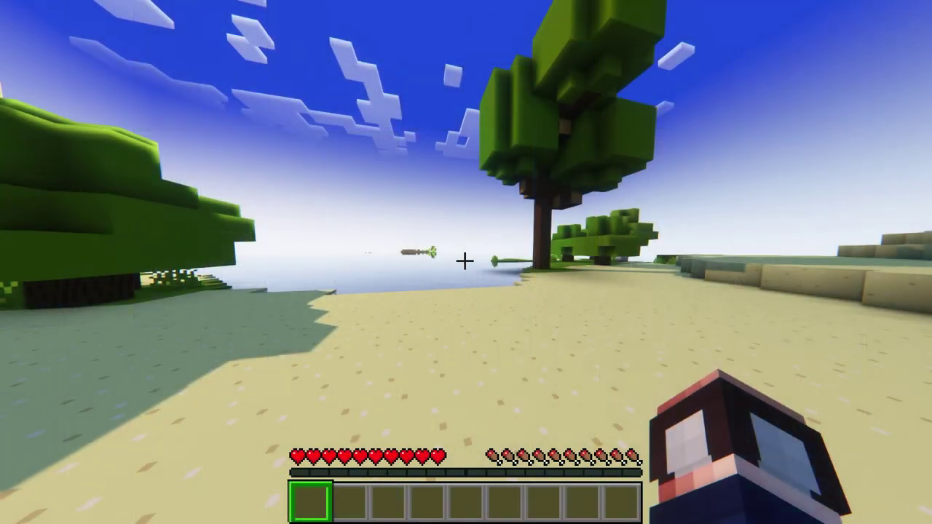
pyautogui.write('/plugins')
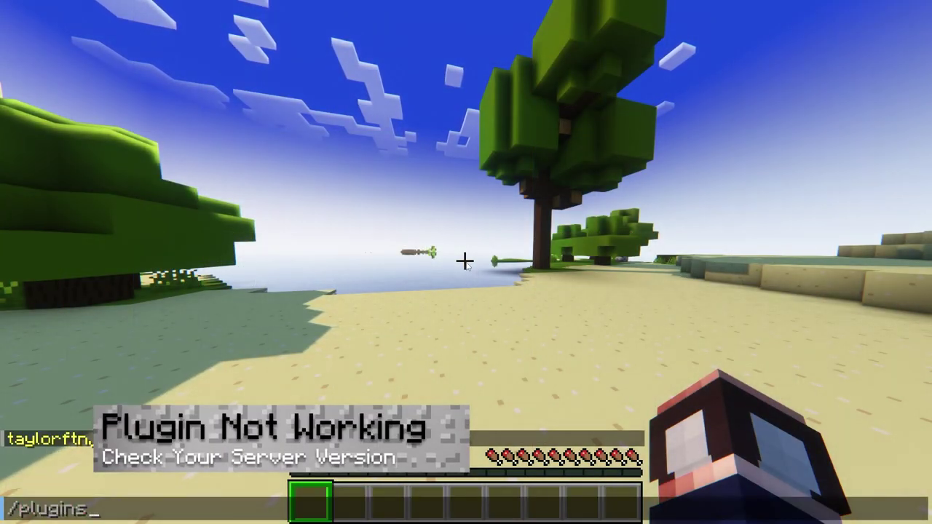
pyautogui.press('Return')
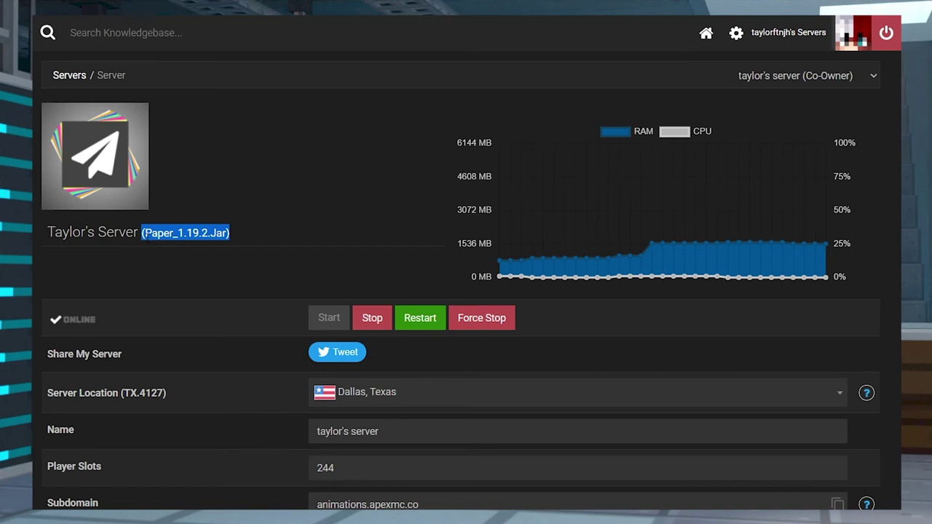
pyautogui.moveTo(140, 233); pyautogui.dragTo(247, 236)
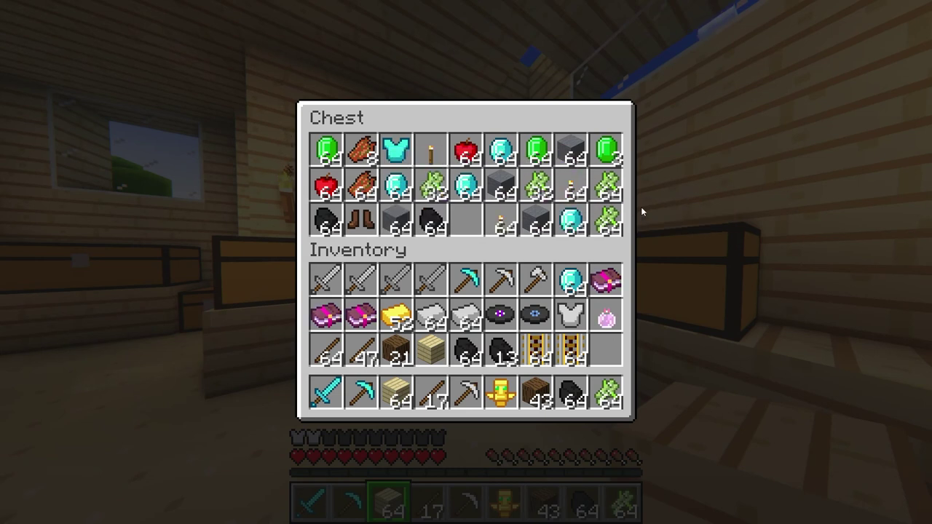
# Sort the small chest, then move the iron pickaxe, iron sword and diamond pickaxe into the large chest.
pyautogui.middleClick(473, 229)
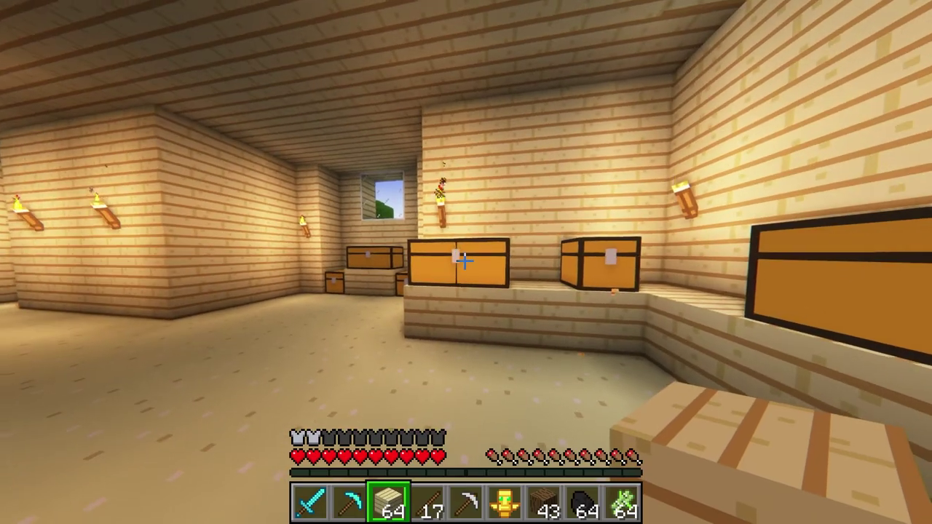
pyautogui.rightClick(466, 263)
pyautogui.click(501, 333)
pyautogui.click(396, 202)
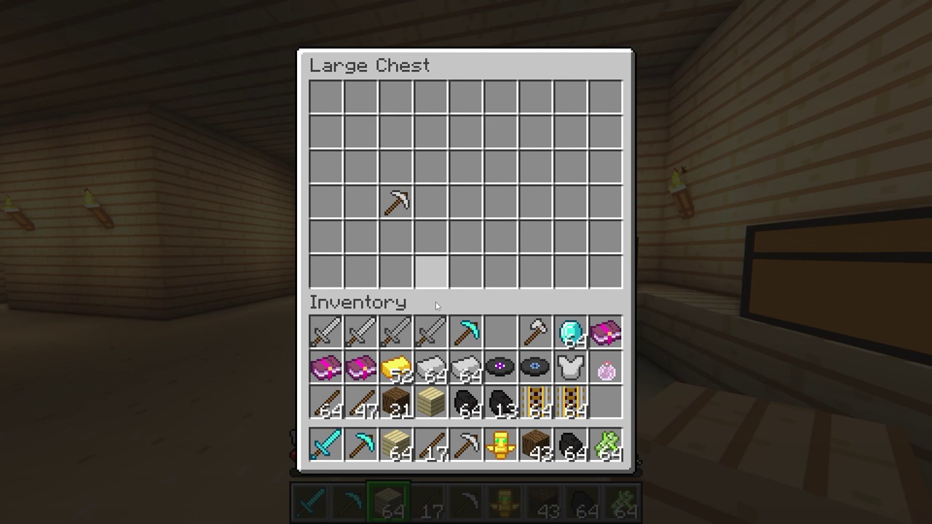
pyautogui.click(431, 332)
pyautogui.click(466, 237)
pyautogui.click(466, 333)
pyautogui.click(466, 202)
# Move another iron sword, the 64 diamonds and the iron axe into the large chest.
pyautogui.click(396, 333)
pyautogui.click(430, 167)
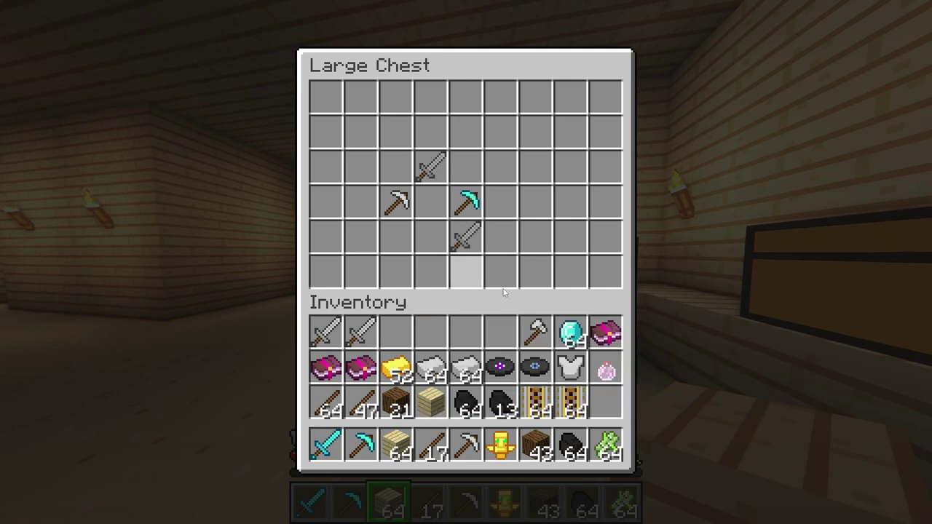
pyautogui.click(571, 333)
pyautogui.click(536, 202)
pyautogui.click(536, 333)
pyautogui.click(571, 202)
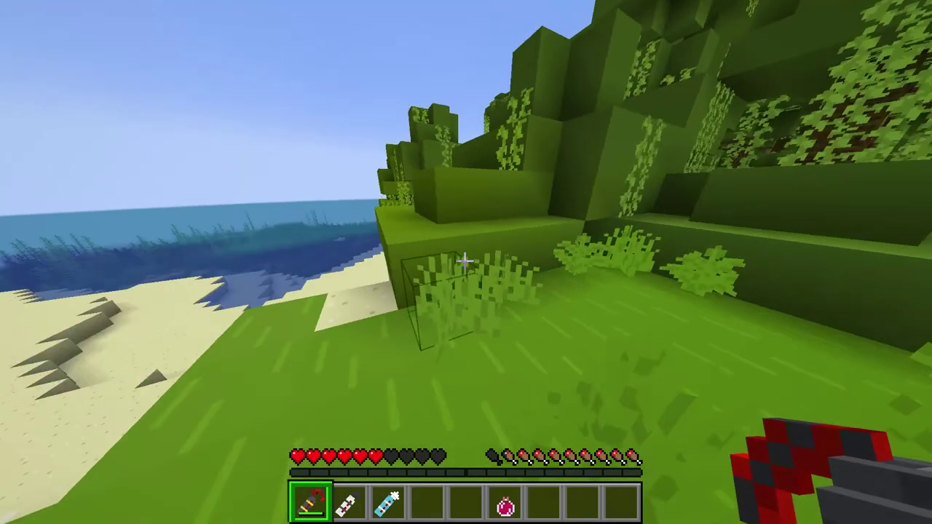
# Add the 32 coal, diamond chestplate, 64 sugar cane and apples to the large chest.
pyautogui.press('w')
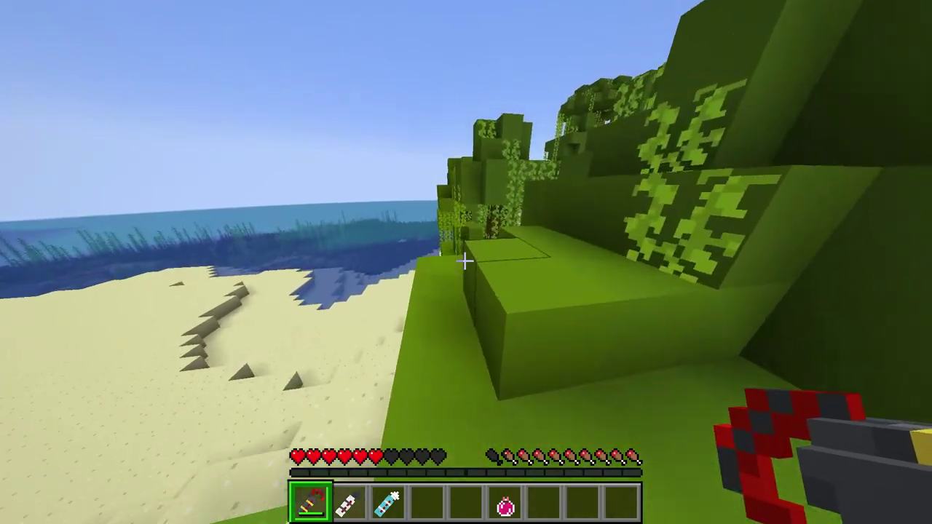
pyautogui.press('w')
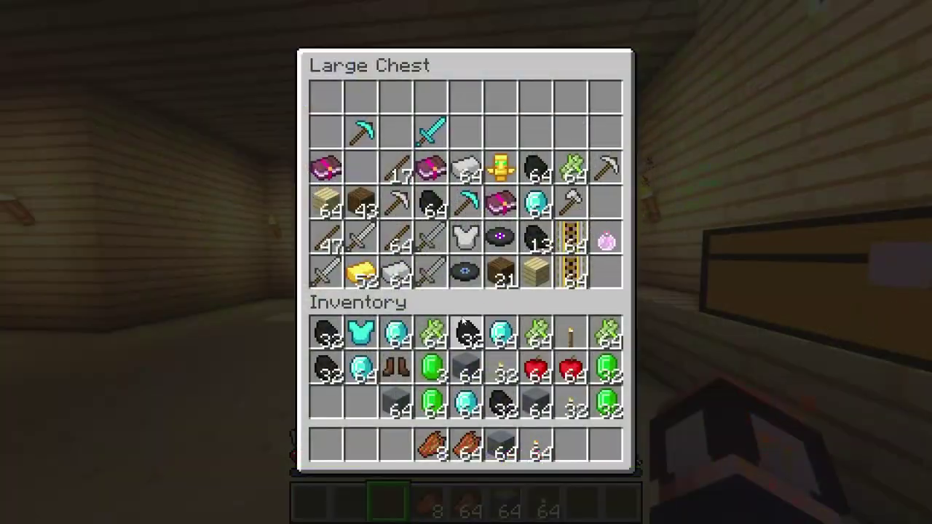
pyautogui.click(466, 333)
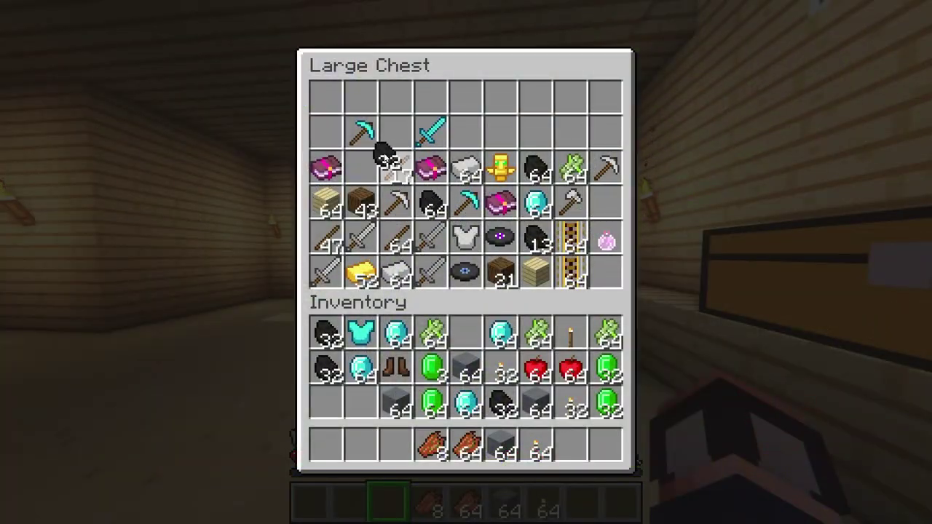
pyautogui.click(396, 133)
pyautogui.click(368, 333)
pyautogui.click(360, 167)
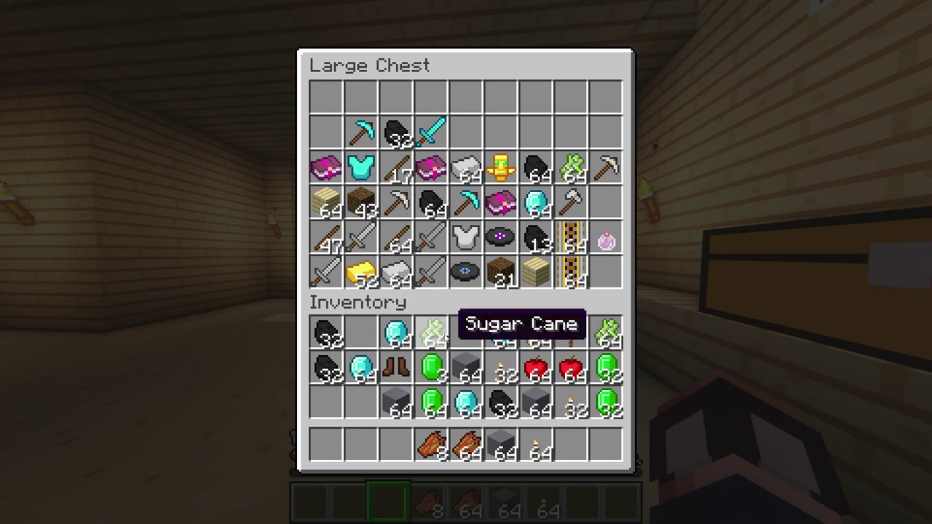
pyautogui.click(434, 334)
pyautogui.click(466, 133)
pyautogui.click(573, 368)
pyautogui.click(535, 133)
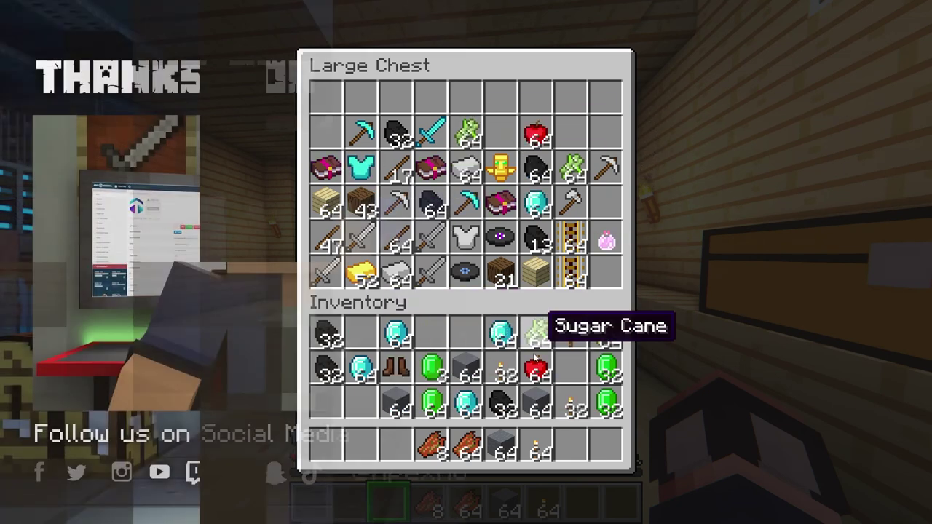